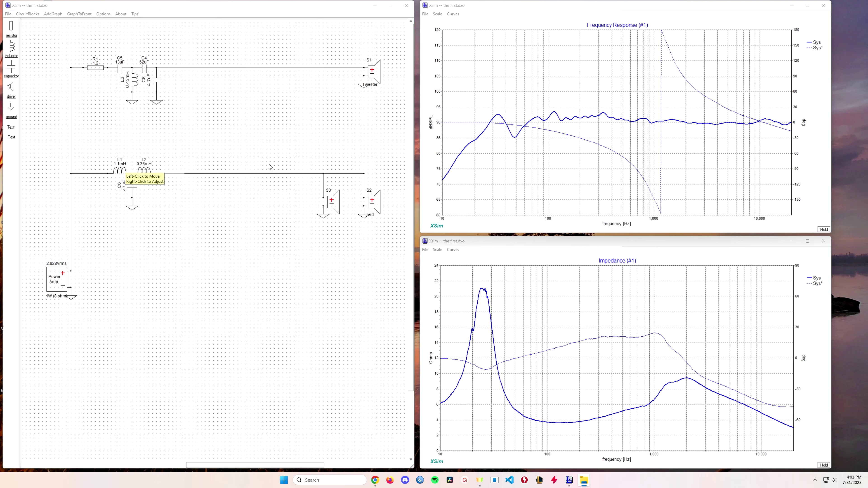
Dismiss the value tooltip showing over inductor L1.
{"action": "left_click", "coordinate": [171, 212]}
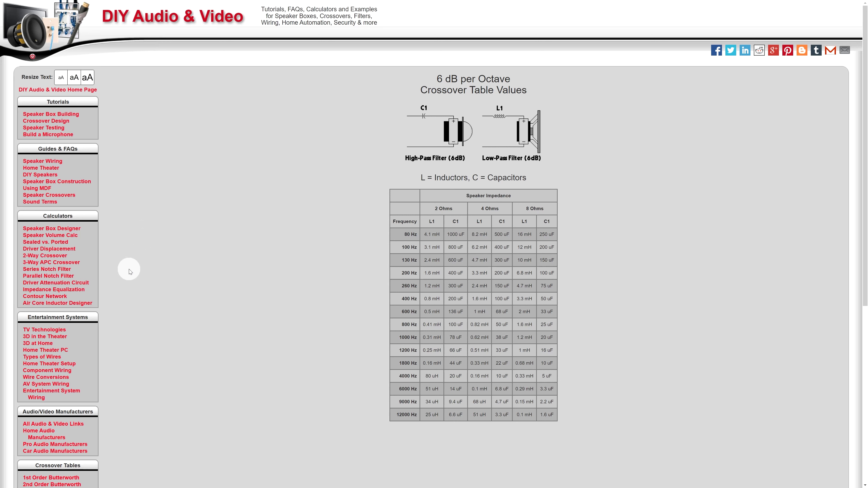
Go back two pages, through the wiring guide, to the 3 Way Crossover Design Example.
{"action": "key", "text": "alt+Left"}
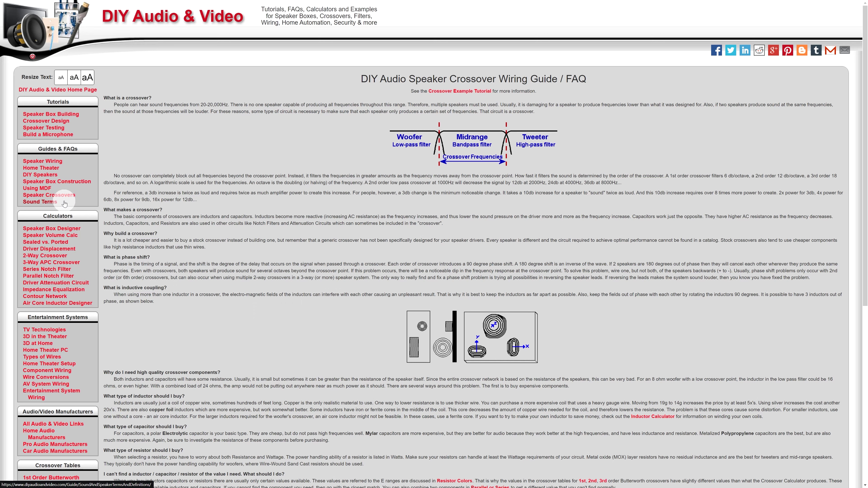
{"action": "key", "text": "alt+Left"}
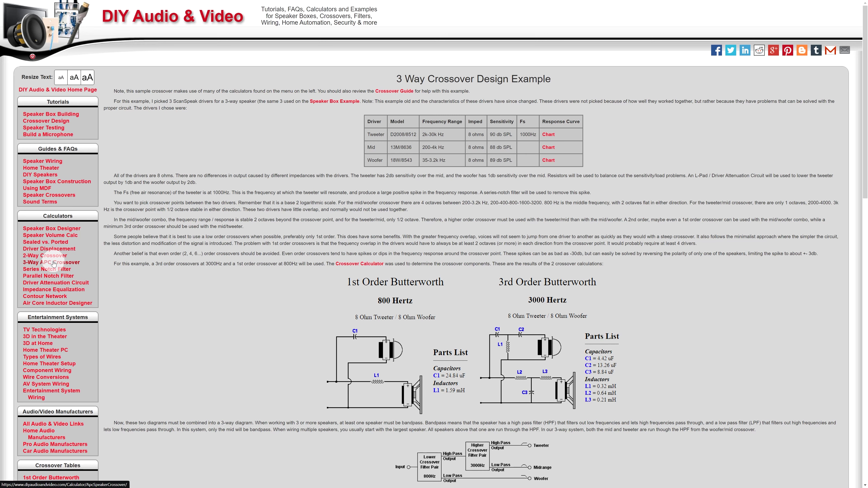
In the 3-way crossover calculator, enter driver impedances of 4, 4 and 8 ohms.
{"action": "left_click", "coordinate": [53, 263]}
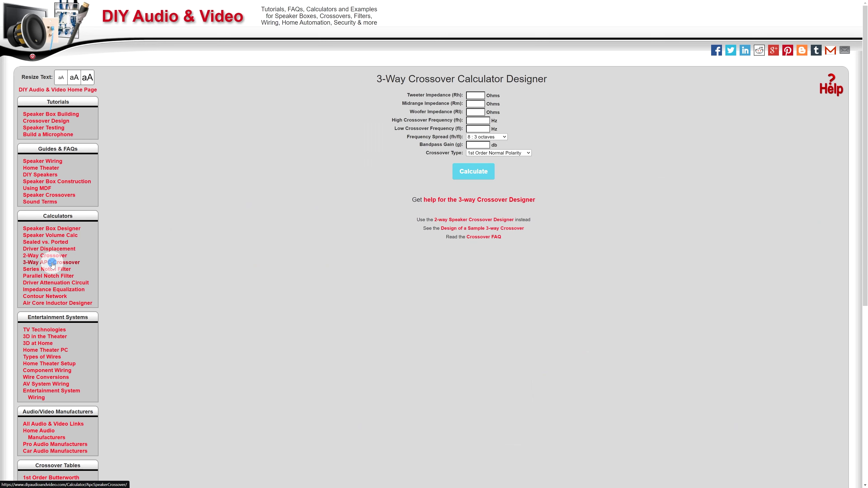
{"action": "left_click", "coordinate": [479, 96]}
{"action": "type", "text": "4"}
{"action": "left_click", "coordinate": [478, 104]}
{"action": "type", "text": "4"}
{"action": "left_click", "coordinate": [474, 111]}
{"action": "type", "text": "8"}
Set the frequency spread to 10 : 3.4 octaves and select the low crossover frequency.
{"action": "left_click", "coordinate": [472, 119]}
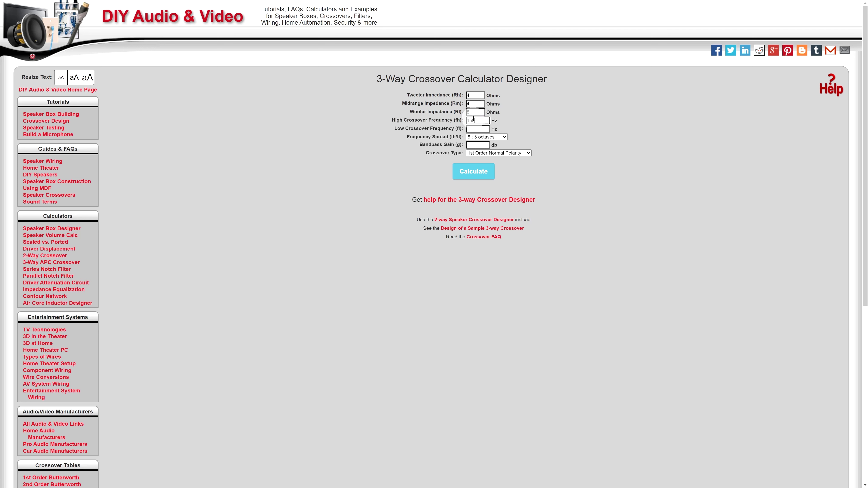
{"action": "left_click", "coordinate": [482, 136]}
{"action": "left_click", "coordinate": [483, 144]}
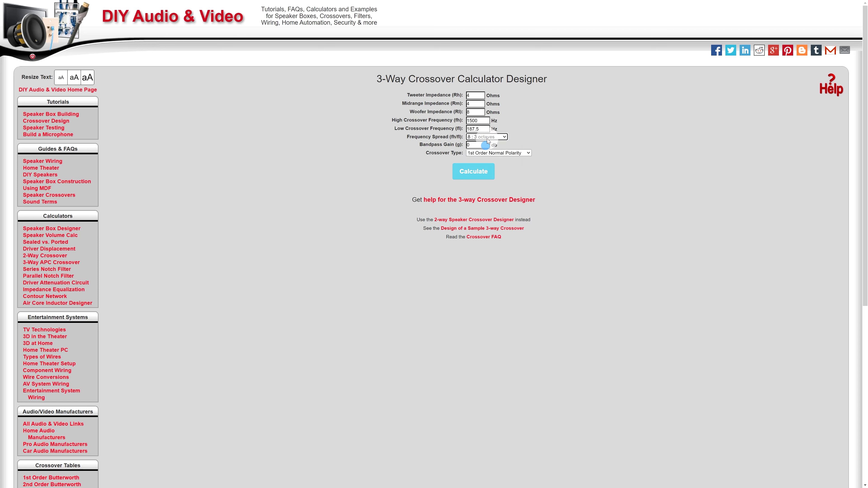
{"action": "left_click", "coordinate": [487, 136]}
{"action": "left_click", "coordinate": [487, 149]}
{"action": "left_click_drag", "start_coordinate": [486, 130], "coordinate": [470, 130]}
Make the low frequency 120 Hz, calculate the parts list, then review the crossover types.
{"action": "type", "text": "20"}
{"action": "left_click", "coordinate": [479, 170]}
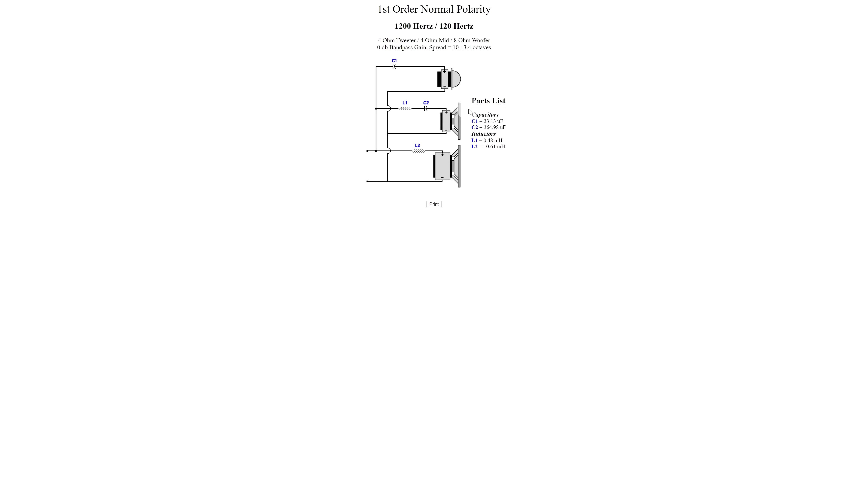
{"action": "left_click", "coordinate": [607, 154]}
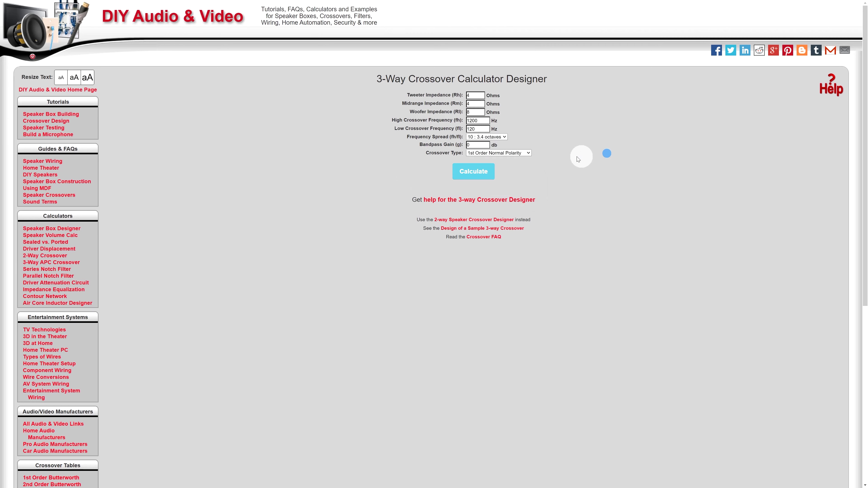
{"action": "left_click", "coordinate": [498, 152]}
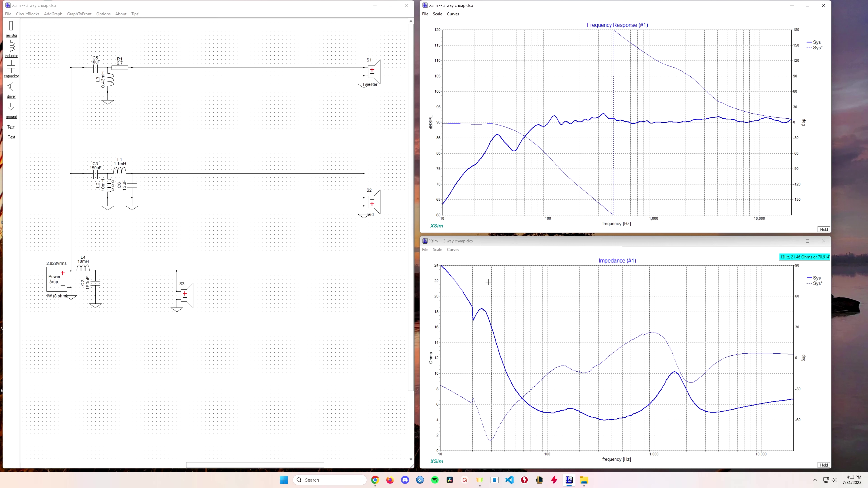
Add the S1, S2 and S3 driver curves to the response graph with default colours.
{"action": "left_click", "coordinate": [454, 14]}
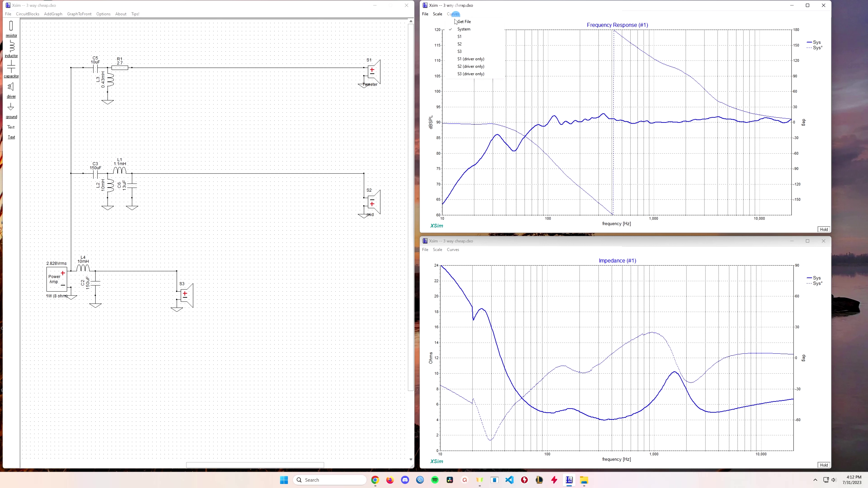
{"action": "left_click", "coordinate": [459, 36]}
{"action": "left_click", "coordinate": [508, 47]}
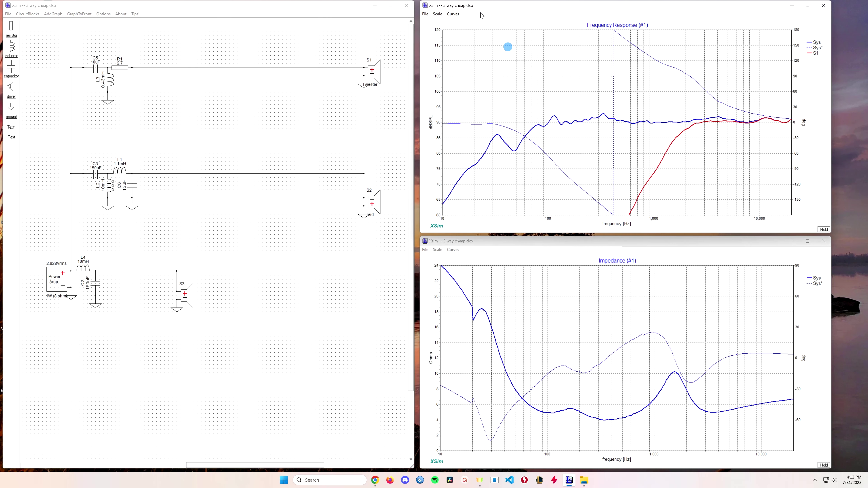
{"action": "left_click", "coordinate": [456, 15]}
{"action": "left_click", "coordinate": [477, 42]}
{"action": "left_click", "coordinate": [505, 41]}
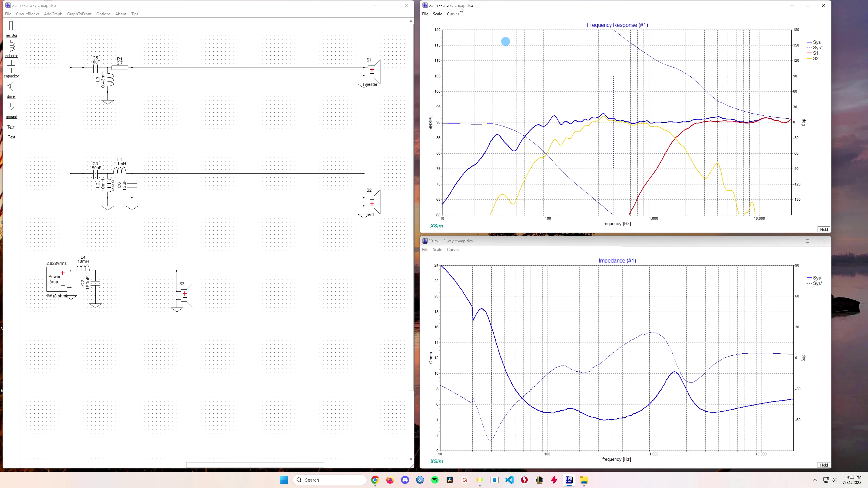
{"action": "left_click", "coordinate": [452, 14]}
{"action": "left_click", "coordinate": [470, 51]}
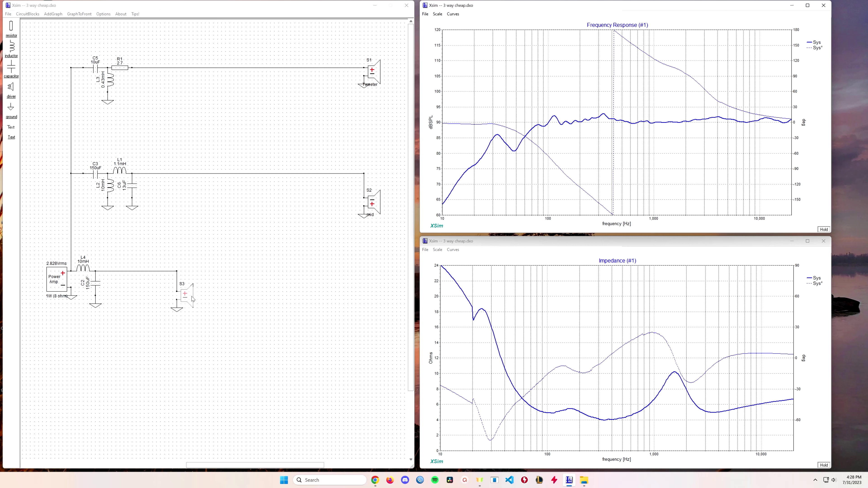
Load SB23NRXS45-8.frd from Stand Speaker > SB23NRXS45-8 woofer as S3's response data.
{"action": "right_click", "coordinate": [184, 290]}
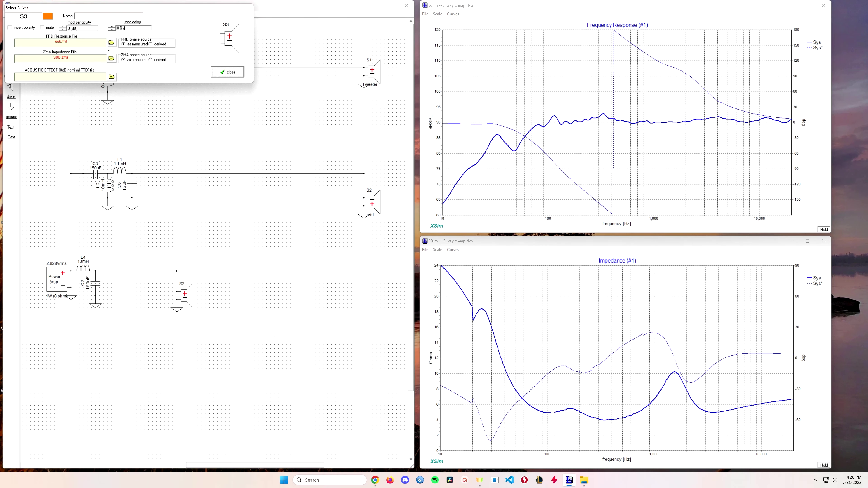
{"action": "left_click", "coordinate": [111, 42]}
{"action": "left_click", "coordinate": [468, 144]}
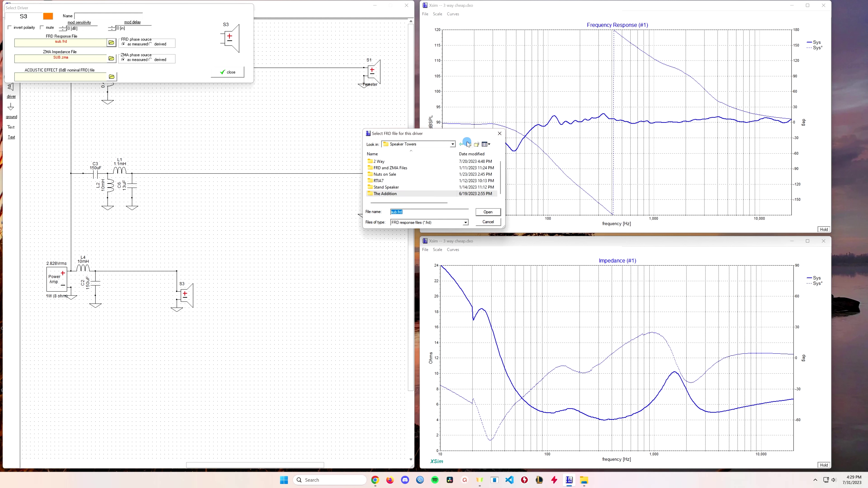
{"action": "double_click", "coordinate": [409, 186]}
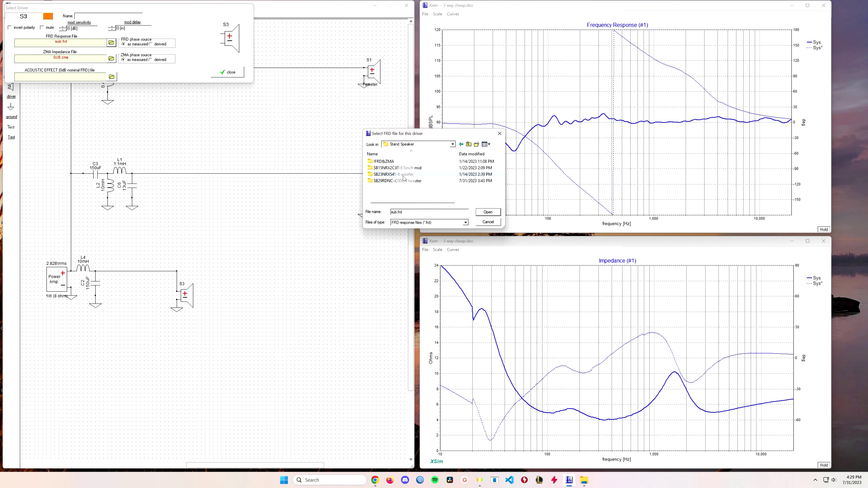
{"action": "double_click", "coordinate": [403, 175]}
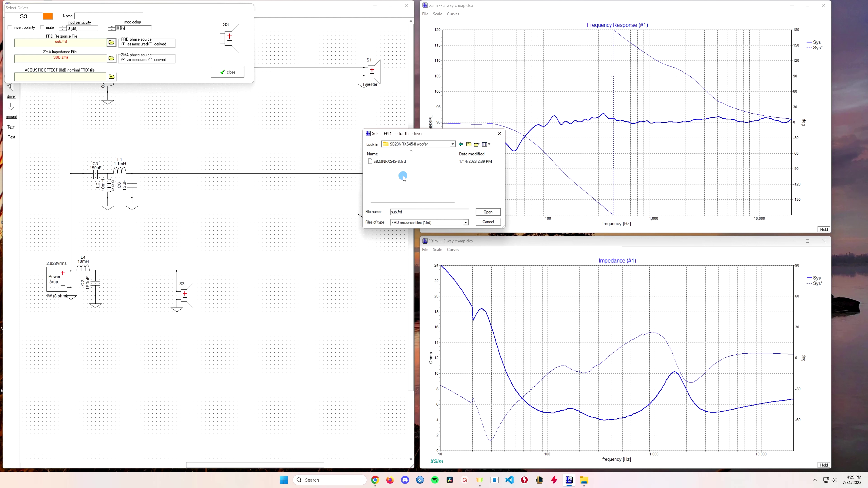
{"action": "double_click", "coordinate": [411, 167]}
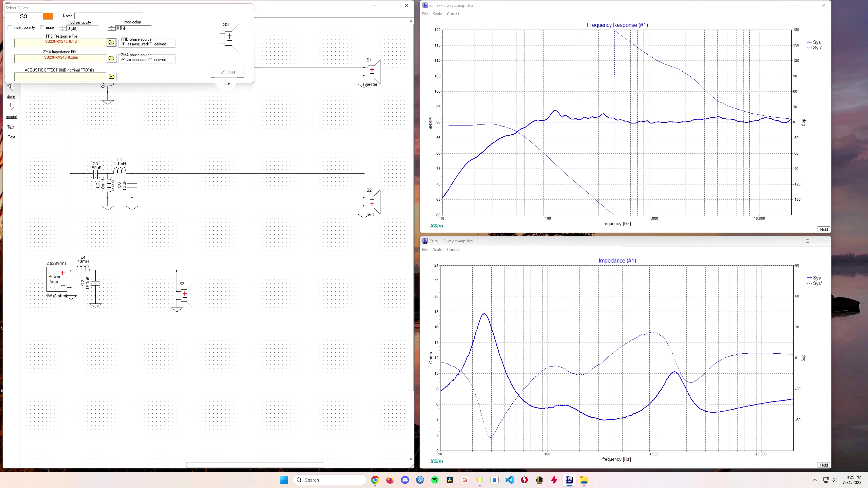
{"action": "left_click", "coordinate": [226, 73]}
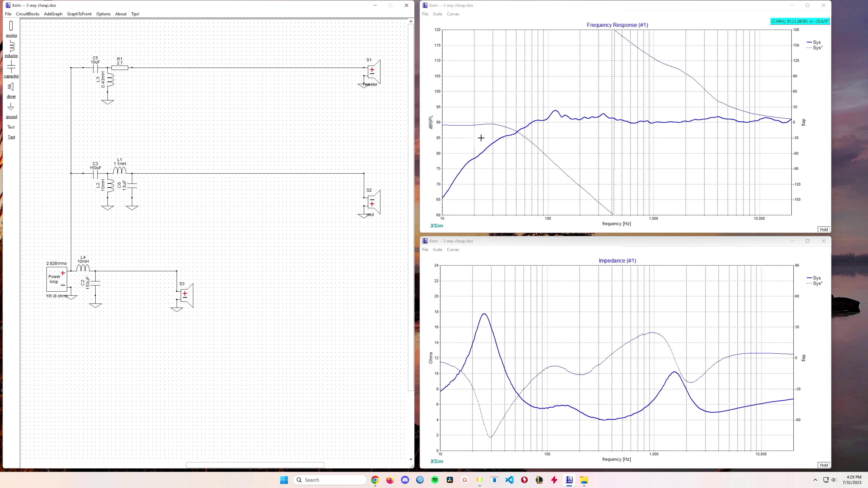